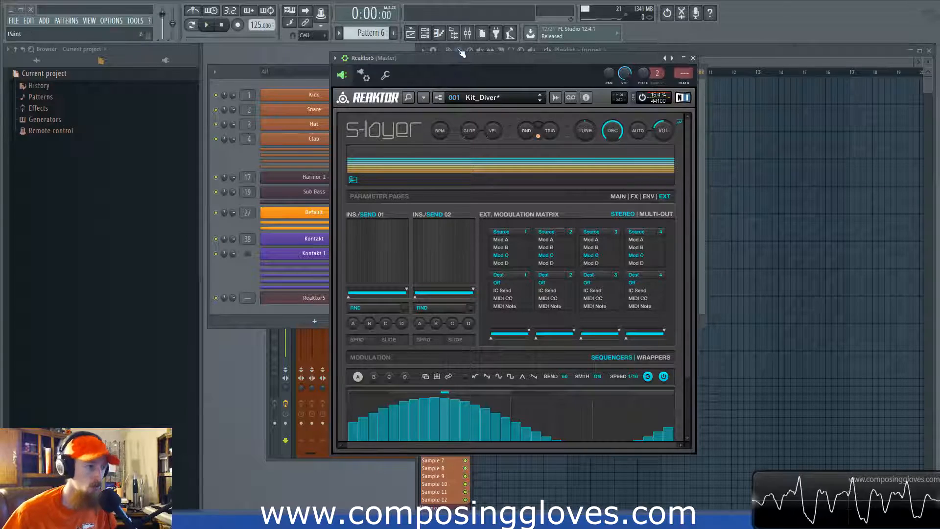
Move the Reaktor window slightly and display the FX parameter page
{"action": "left_click_drag", "start_coordinate": [487, 58], "coordinate": [493, 61]}
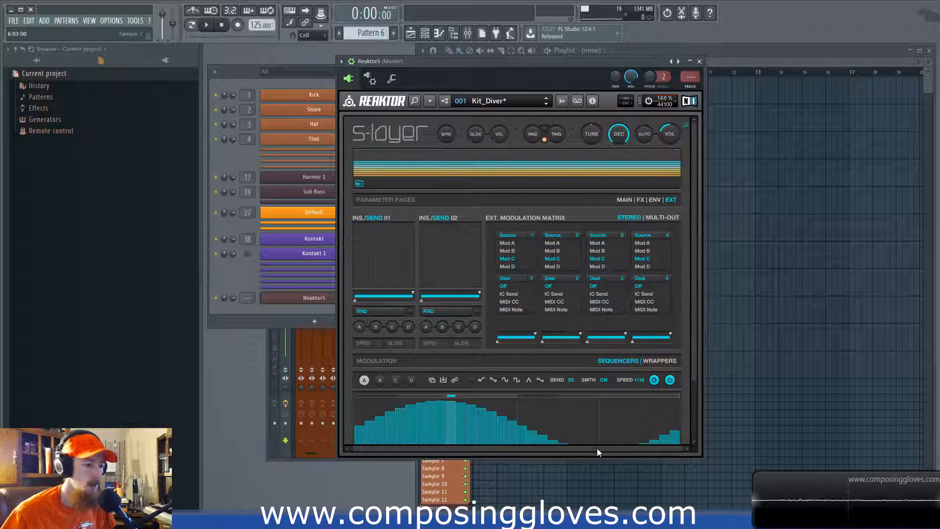
{"action": "mouse_move", "coordinate": [597, 450]}
{"action": "left_mouse_down"}
{"action": "mouse_move", "coordinate": [619, 449]}
{"action": "mouse_move", "coordinate": [597, 449]}
{"action": "left_mouse_up"}
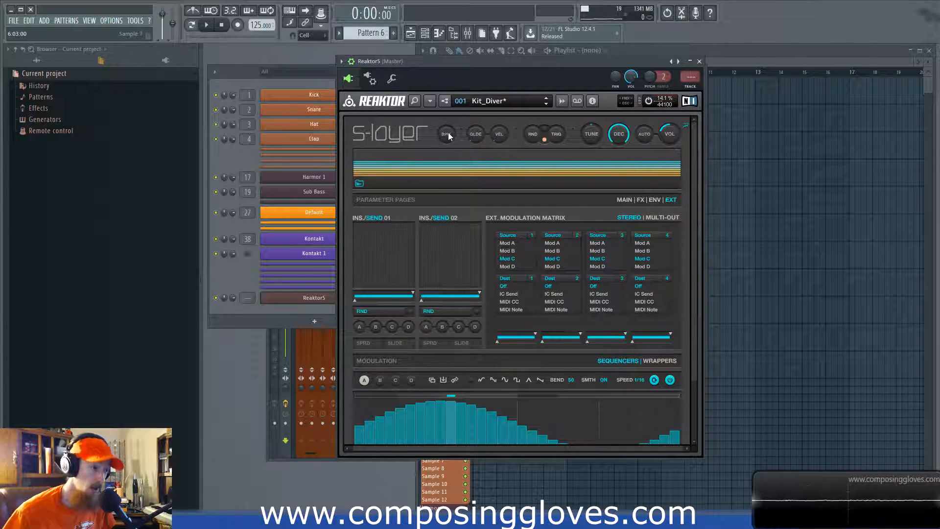
{"action": "left_click", "coordinate": [620, 198]}
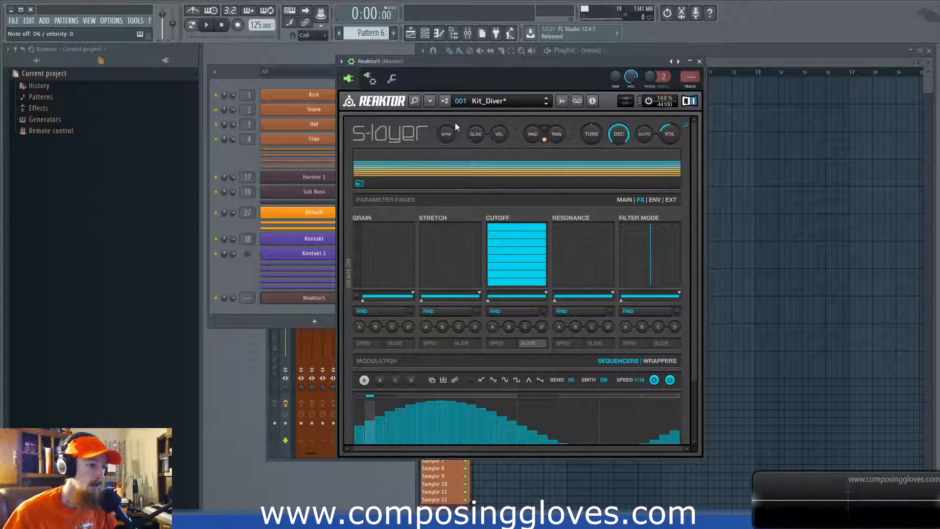
Try raising the master glide amount of the S-Layer instrument
{"action": "left_click", "coordinate": [479, 134]}
{"action": "left_click_drag", "start_coordinate": [479, 92], "coordinate": [480, 134]}
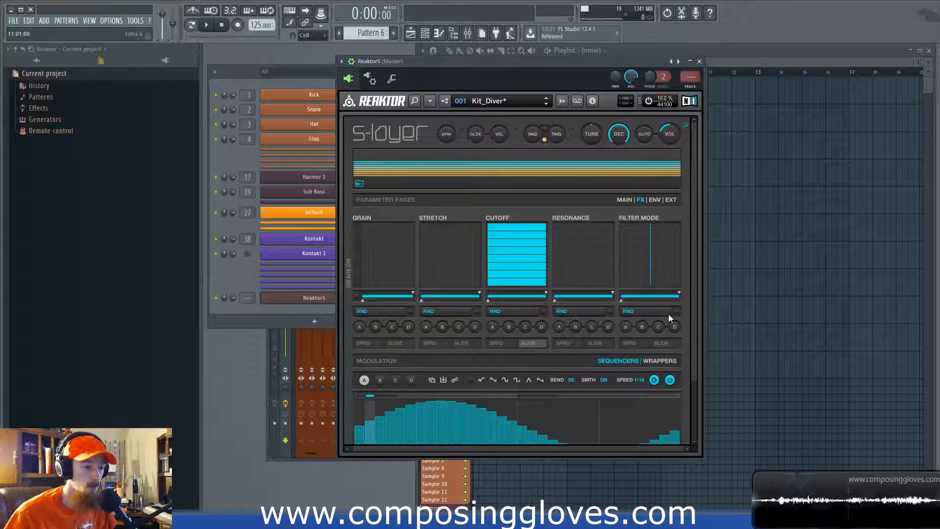
{"action": "scroll", "coordinate": [698, 343], "scroll_direction": "down", "scroll_amount": 3}
{"action": "scroll", "coordinate": [638, 254], "scroll_direction": "up", "scroll_amount": 3}
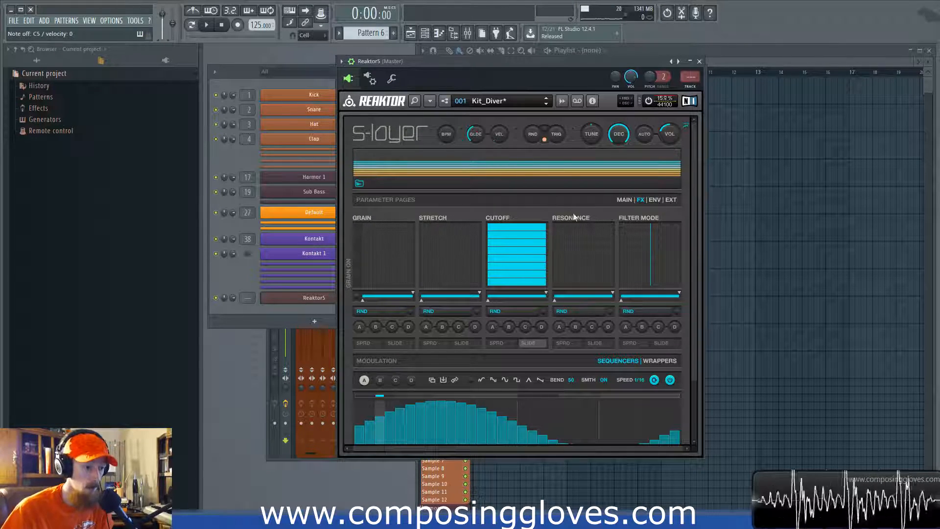
Examine the scene slots and the Transpose option below the modulation sequencer
{"action": "scroll", "coordinate": [696, 336], "scroll_direction": "down", "scroll_amount": 3}
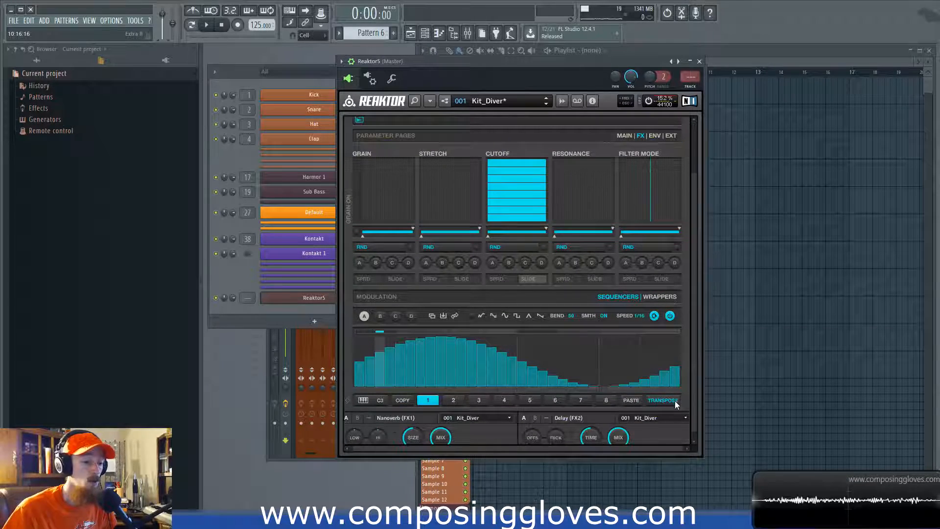
{"action": "scroll", "coordinate": [695, 408], "scroll_direction": "up", "scroll_amount": 3}
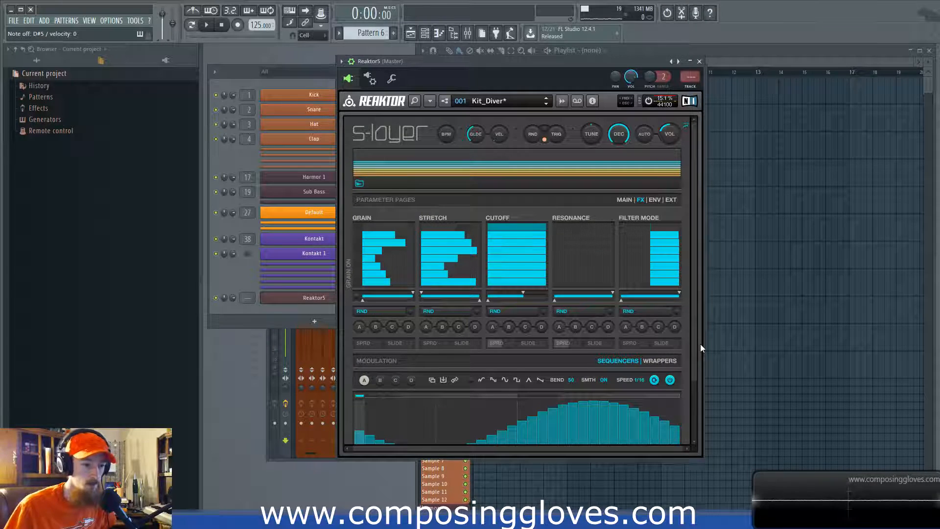
{"action": "scroll", "coordinate": [696, 377], "scroll_direction": "down", "scroll_amount": 3}
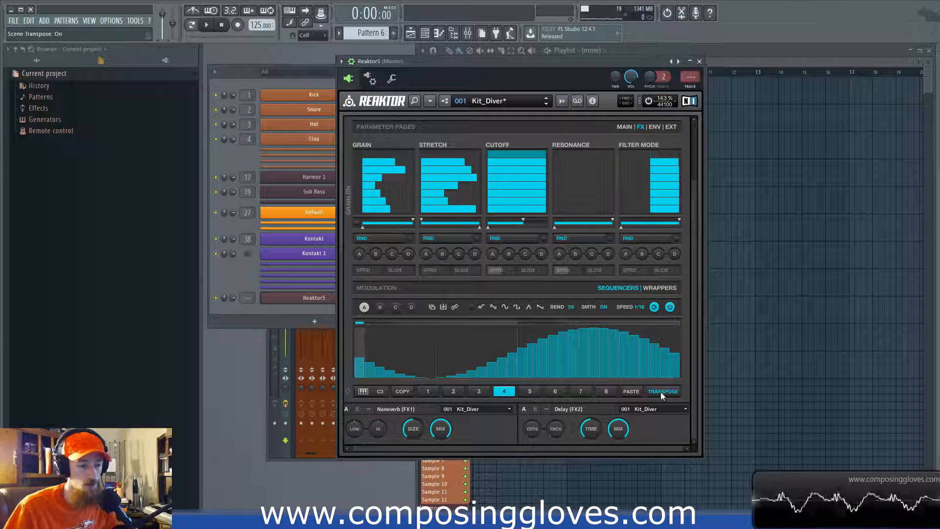
{"action": "scroll", "coordinate": [695, 382], "scroll_direction": "up", "scroll_amount": 3}
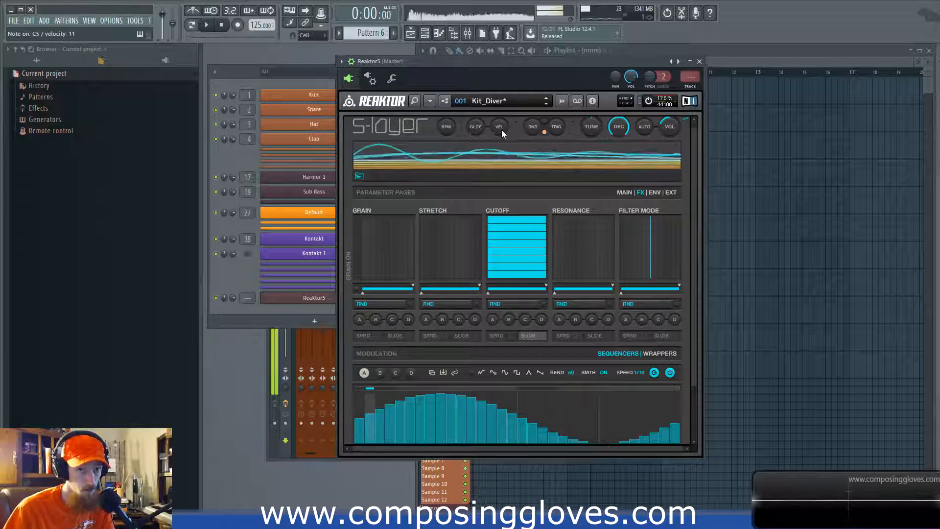
Try out the master velocity amount by raising it and returning it to its minimum
{"action": "left_click_drag", "start_coordinate": [501, 130], "coordinate": [502, 102]}
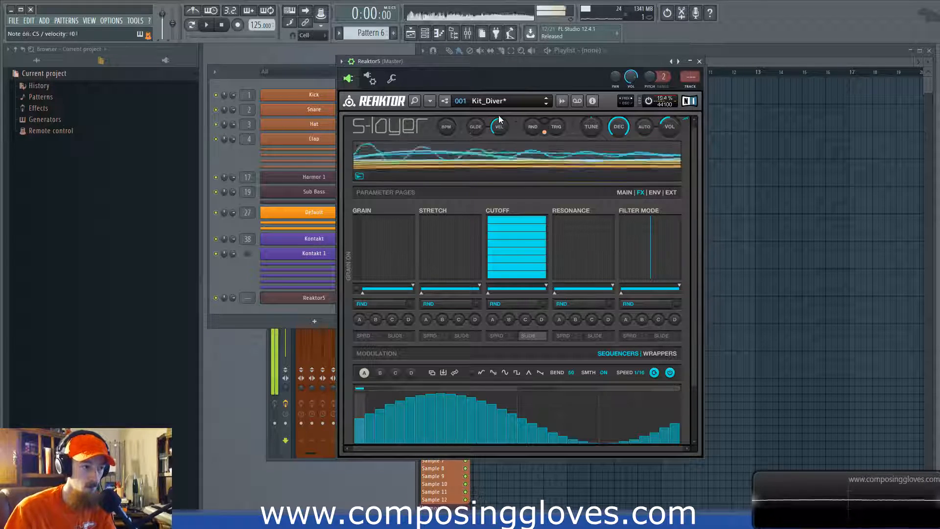
{"action": "left_click_drag", "start_coordinate": [499, 116], "coordinate": [503, 196]}
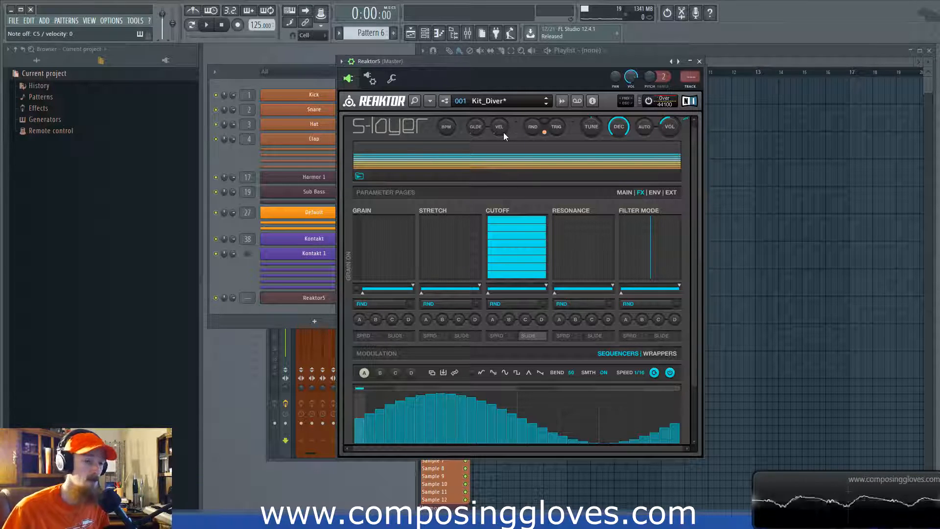
{"action": "scroll", "coordinate": [504, 132], "scroll_direction": "up", "scroll_amount": 1}
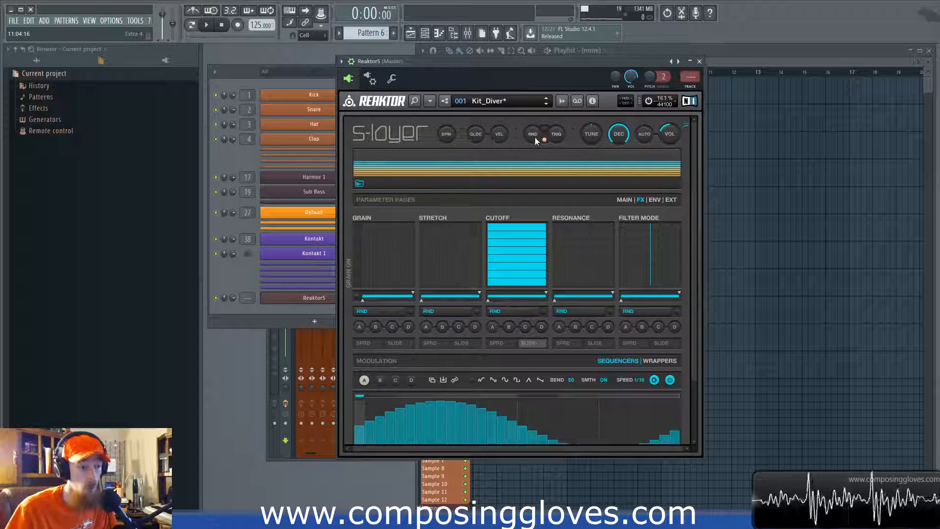
Trigger the master randomization on the FX page, and again on the Main page with Pitch randomization enabled
{"action": "left_click", "coordinate": [535, 138]}
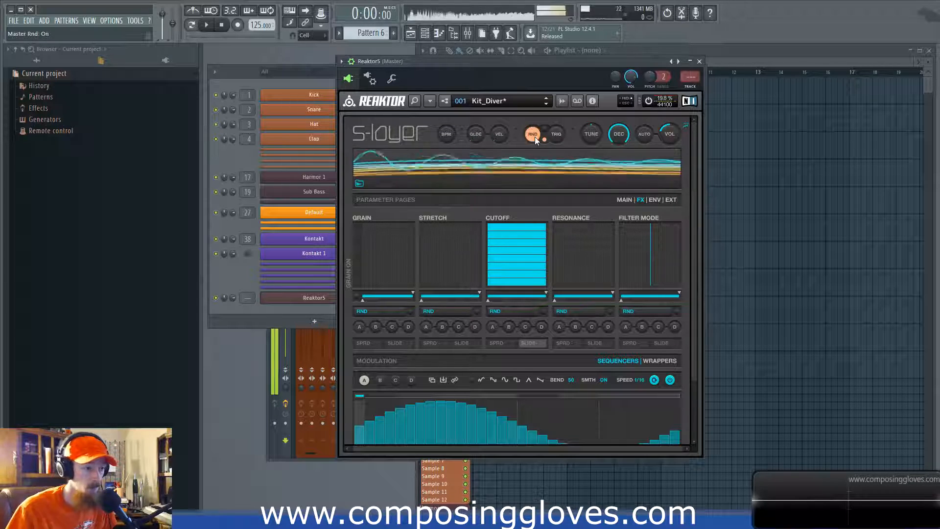
{"action": "left_click", "coordinate": [535, 138]}
{"action": "left_click", "coordinate": [625, 199]}
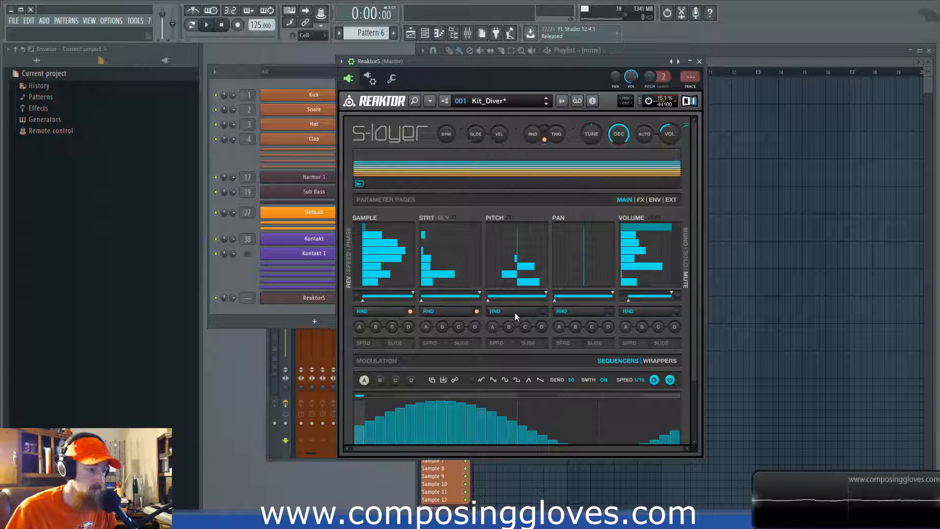
{"action": "left_click", "coordinate": [532, 135]}
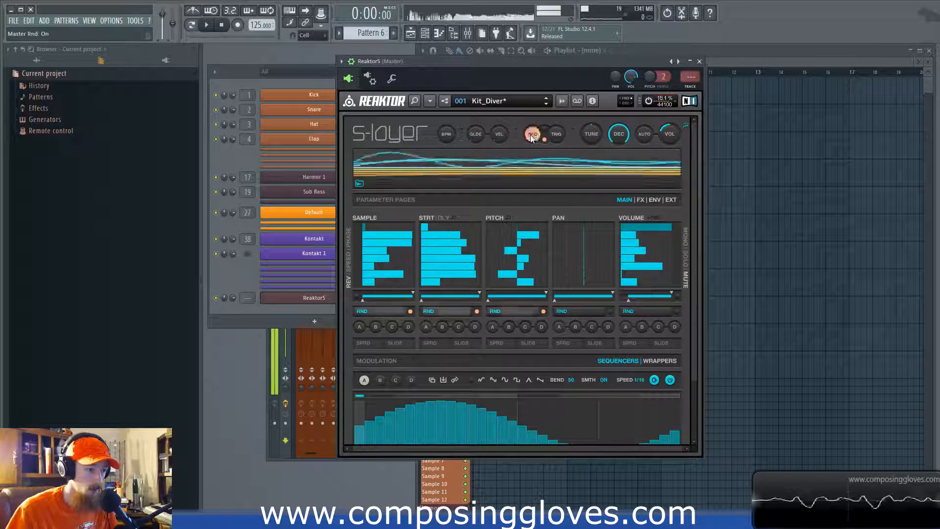
{"action": "left_click", "coordinate": [531, 135]}
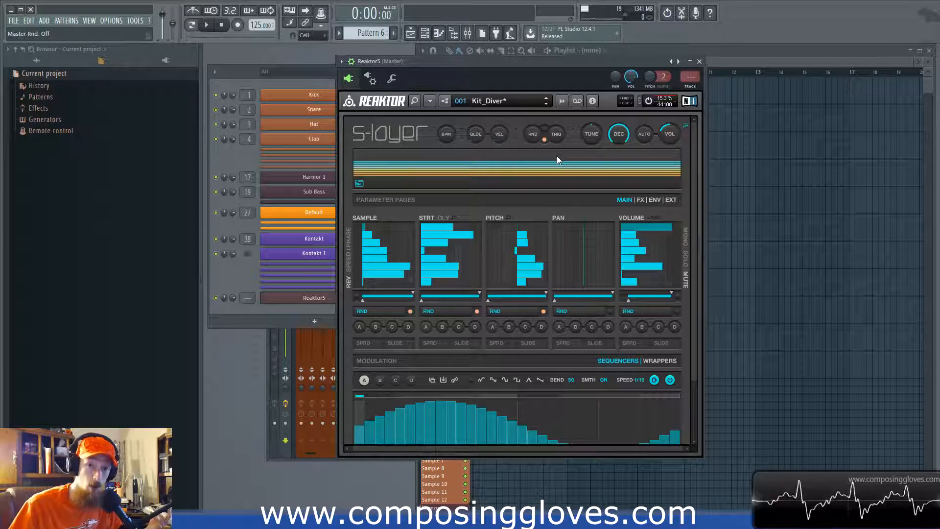
Enable randomization for all parameters at once and trigger the master randomization several times
{"action": "left_click", "coordinate": [545, 140]}
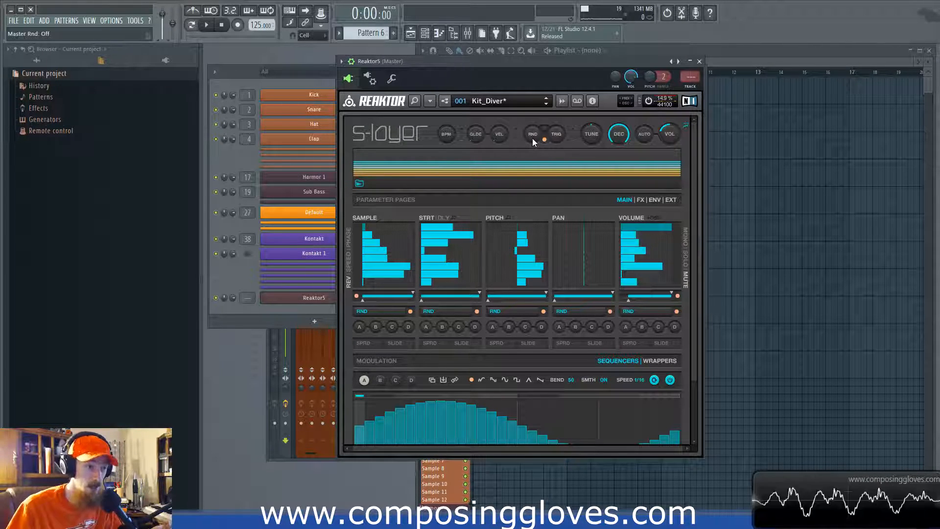
{"action": "left_click", "coordinate": [533, 138]}
{"action": "left_click", "coordinate": [533, 138]}
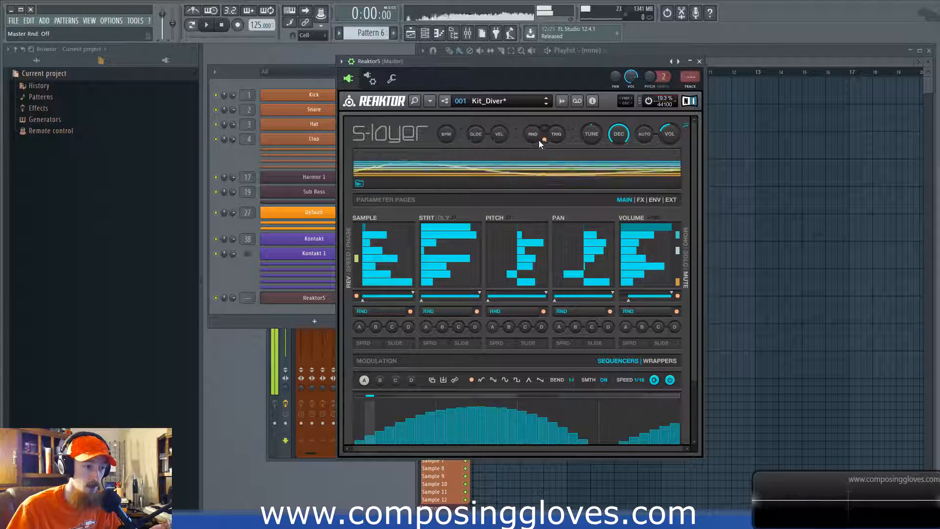
{"action": "left_click", "coordinate": [530, 134]}
{"action": "left_click", "coordinate": [545, 140]}
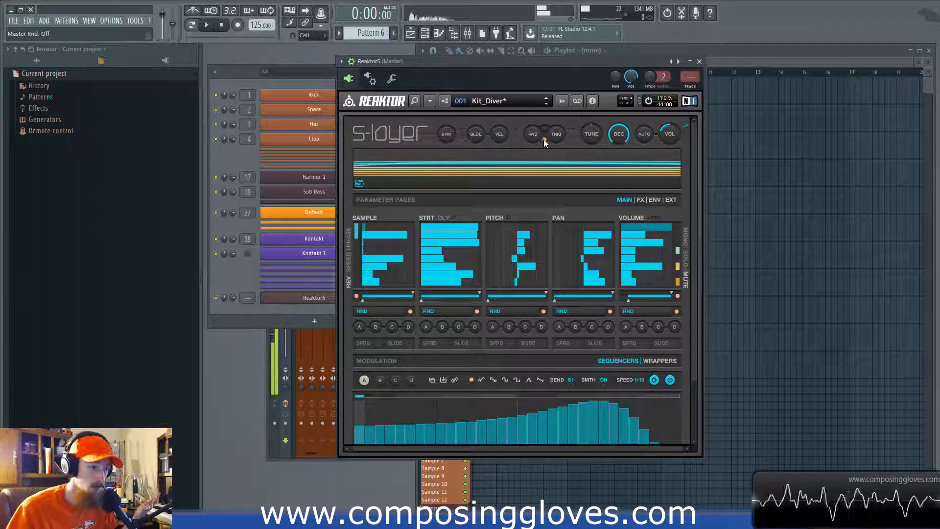
{"action": "left_click", "coordinate": [543, 139]}
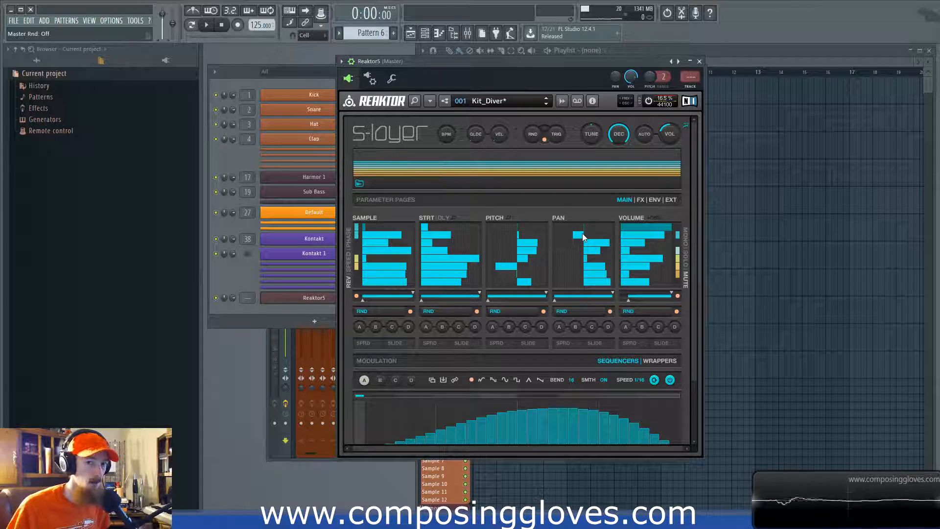
Randomize all parameters repeatedly with the blue switch between RND and TRIG enabled, and turn that switch off again
{"action": "left_click", "coordinate": [545, 129]}
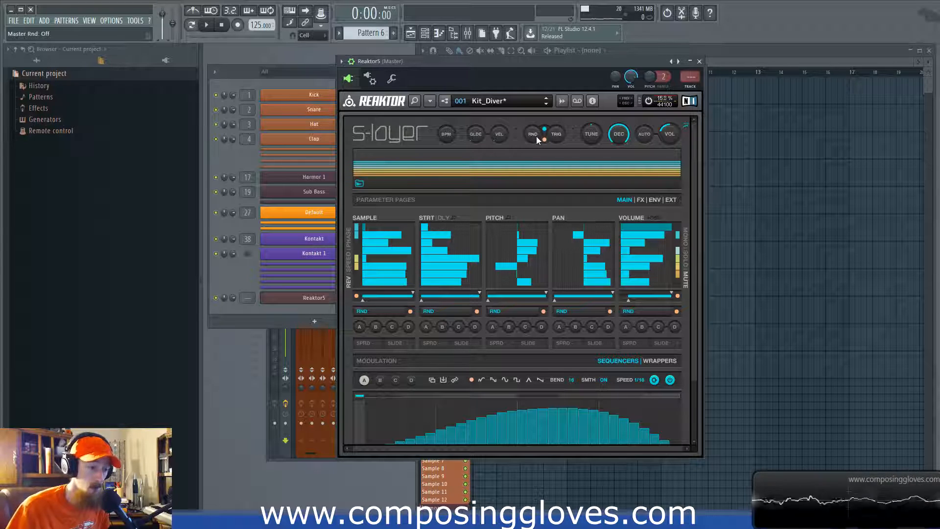
{"action": "left_click", "coordinate": [535, 135]}
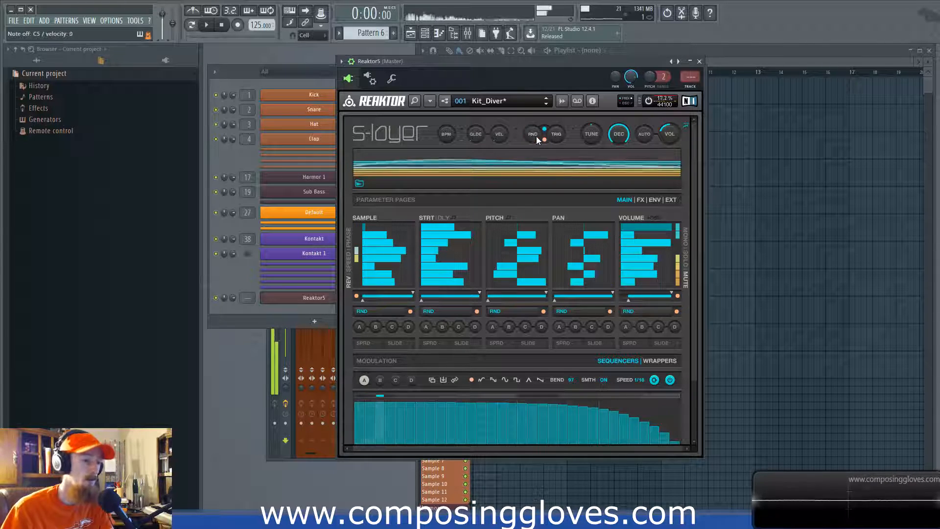
{"action": "left_click", "coordinate": [536, 137]}
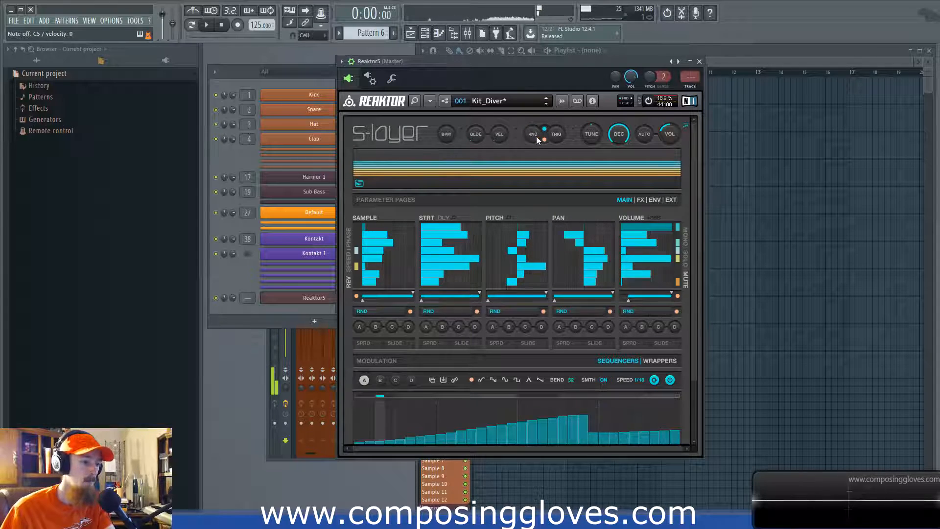
{"action": "left_click", "coordinate": [537, 137]}
{"action": "left_click", "coordinate": [537, 137]}
{"action": "left_click", "coordinate": [537, 137]}
{"action": "left_click", "coordinate": [536, 137]}
{"action": "left_click", "coordinate": [536, 136]}
{"action": "left_click", "coordinate": [536, 136]}
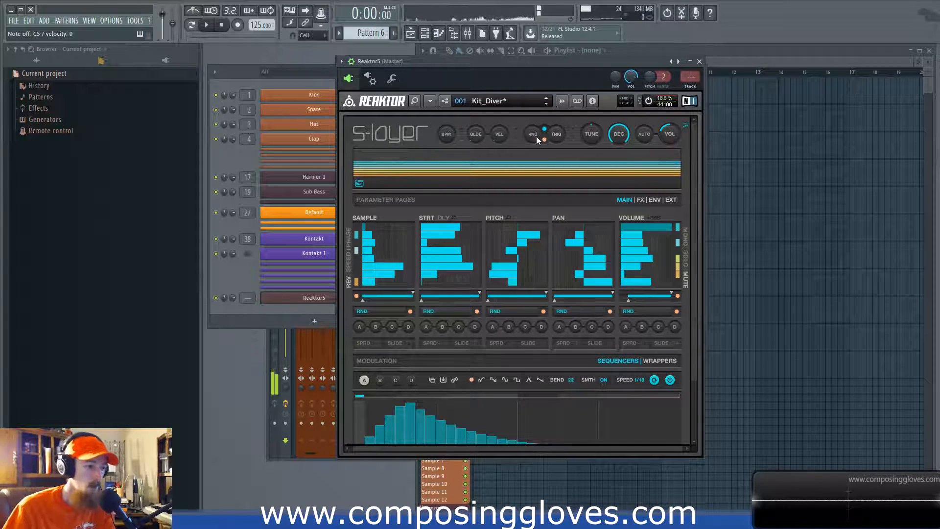
{"action": "left_click", "coordinate": [546, 129]}
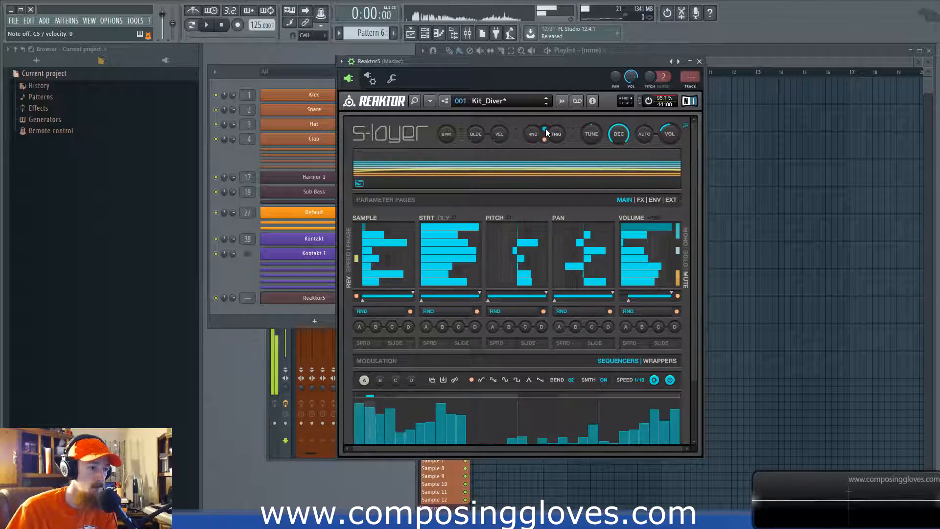
{"action": "left_click", "coordinate": [545, 130]}
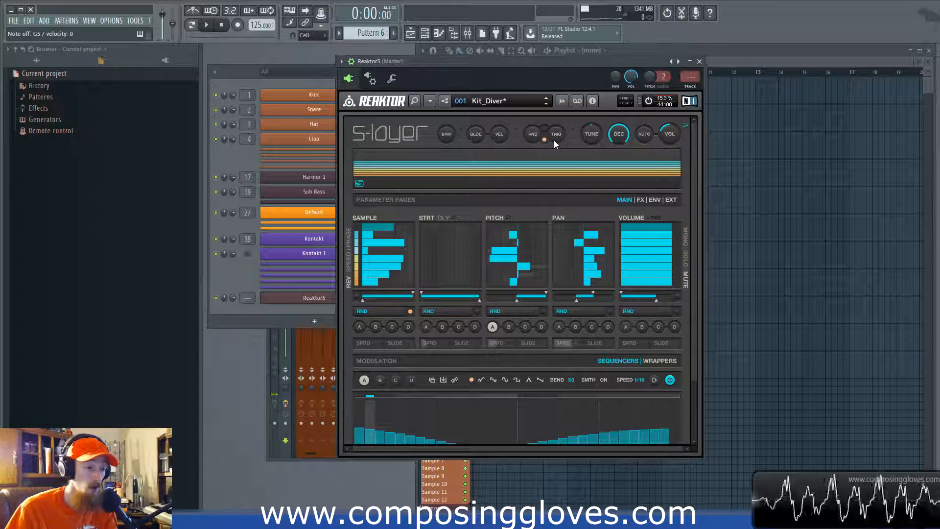
Try out the master tuning by raising and lowering it, and return it to 0
{"action": "left_click_drag", "start_coordinate": [593, 136], "coordinate": [592, 98]}
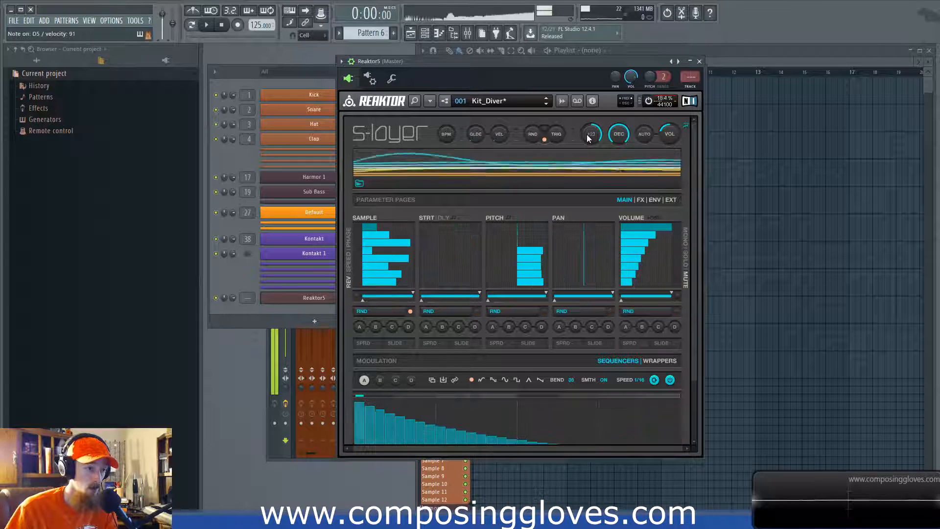
{"action": "left_click_drag", "start_coordinate": [590, 134], "coordinate": [592, 165]}
{"action": "left_click_drag", "start_coordinate": [597, 199], "coordinate": [597, 172]}
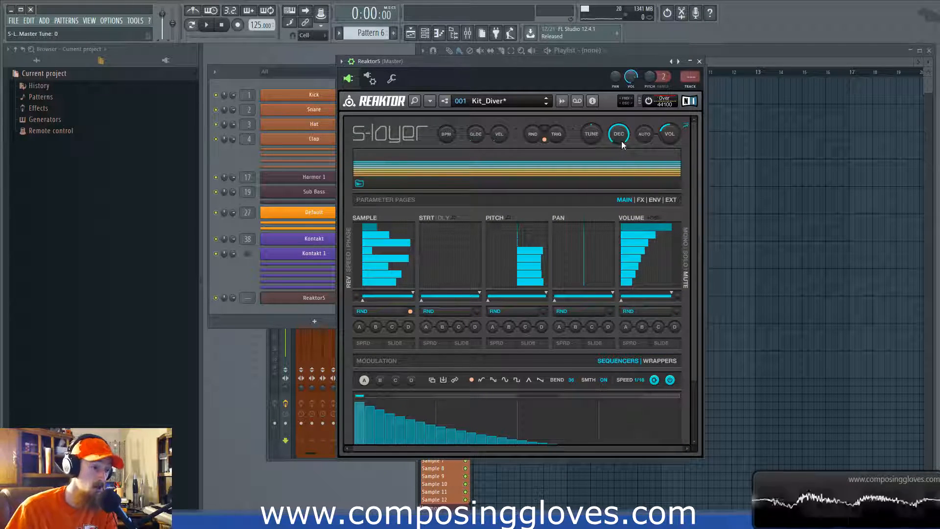
On the envelope page, raise the first layer's decay to maximum and try lowering the master decay
{"action": "left_click", "coordinate": [654, 198]}
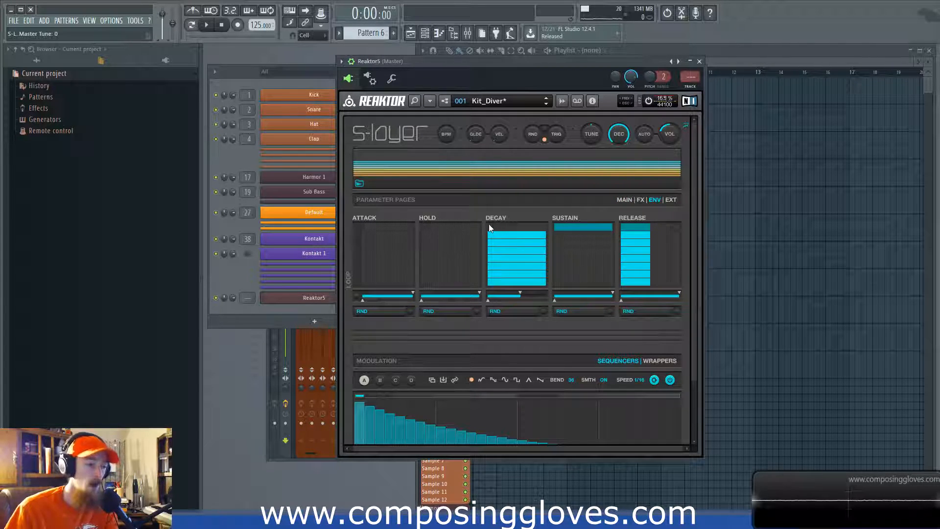
{"action": "mouse_move", "coordinate": [501, 228]}
{"action": "left_mouse_down"}
{"action": "mouse_move", "coordinate": [493, 293]}
{"action": "mouse_move", "coordinate": [481, 224]}
{"action": "mouse_move", "coordinate": [483, 307]}
{"action": "mouse_move", "coordinate": [514, 253]}
{"action": "mouse_move", "coordinate": [548, 226]}
{"action": "left_mouse_up"}
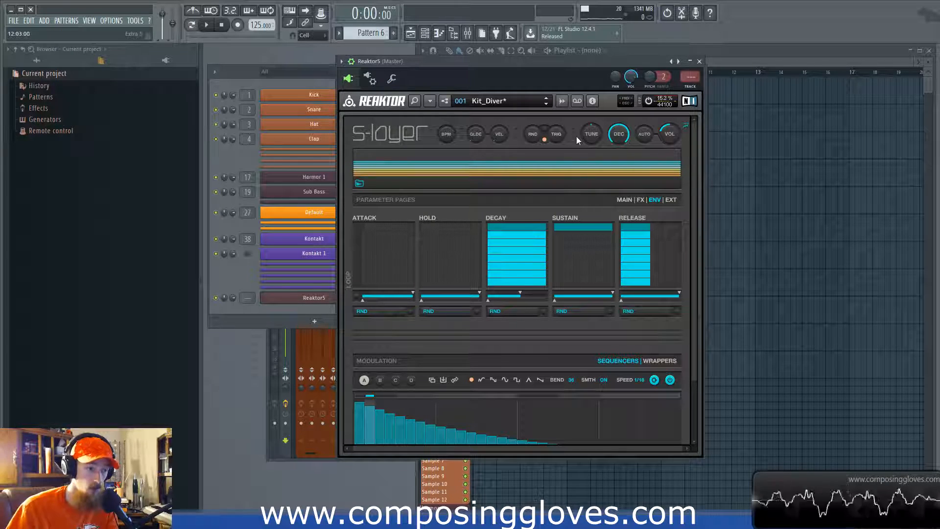
{"action": "left_click_drag", "start_coordinate": [616, 136], "coordinate": [621, 218]}
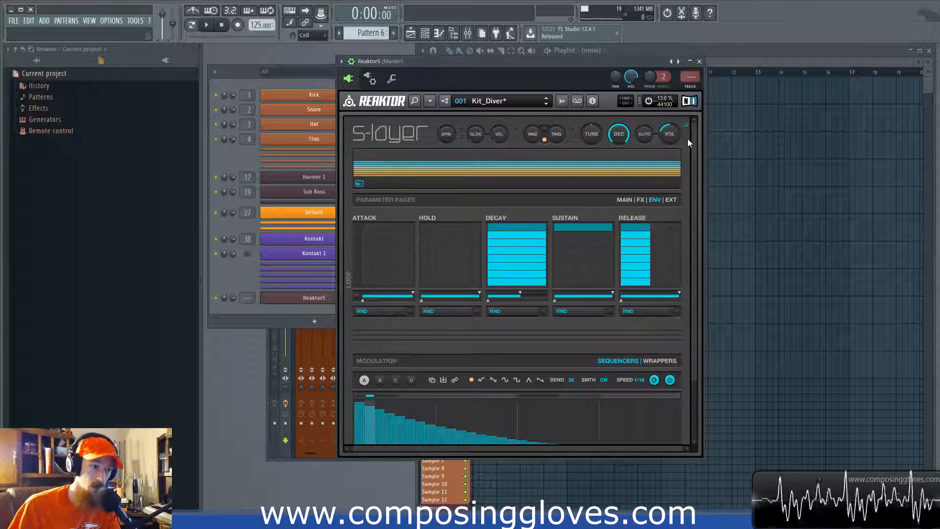
Set the master volume to about 1.22
{"action": "mouse_move", "coordinate": [673, 136]}
{"action": "left_mouse_down"}
{"action": "mouse_move", "coordinate": [673, 147]}
{"action": "mouse_move", "coordinate": [671, 124]}
{"action": "left_mouse_up"}
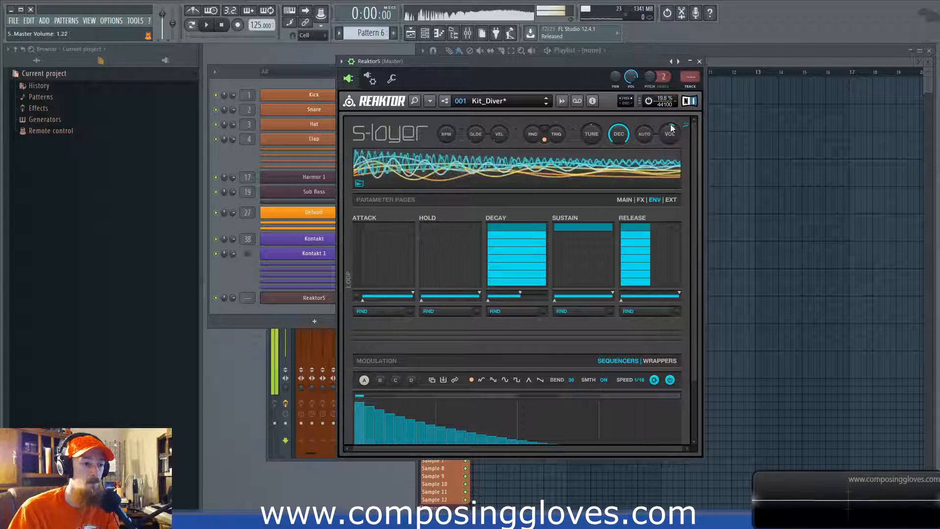